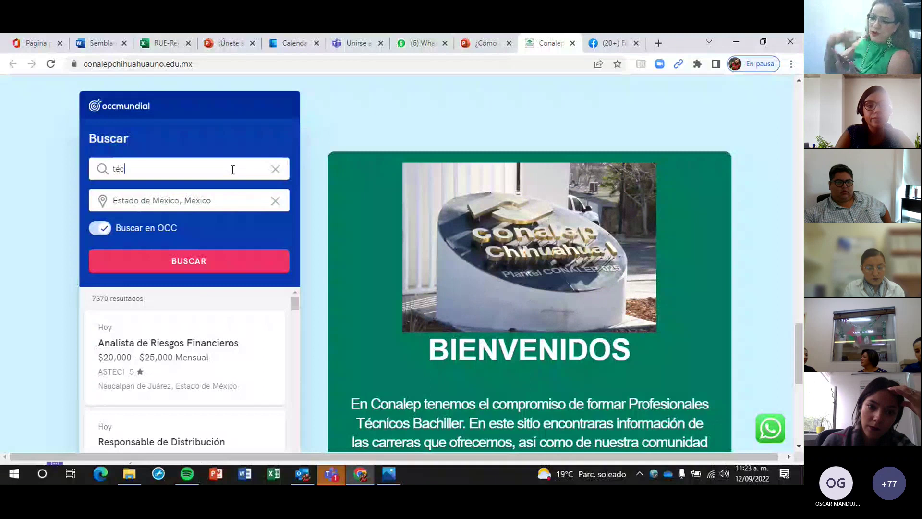
# - Search the OCC job widget for "técnico" in Estado de México, México and open the "Técnico a" vacancy
pyautogui.write('nico')
pyautogui.click(204, 262)
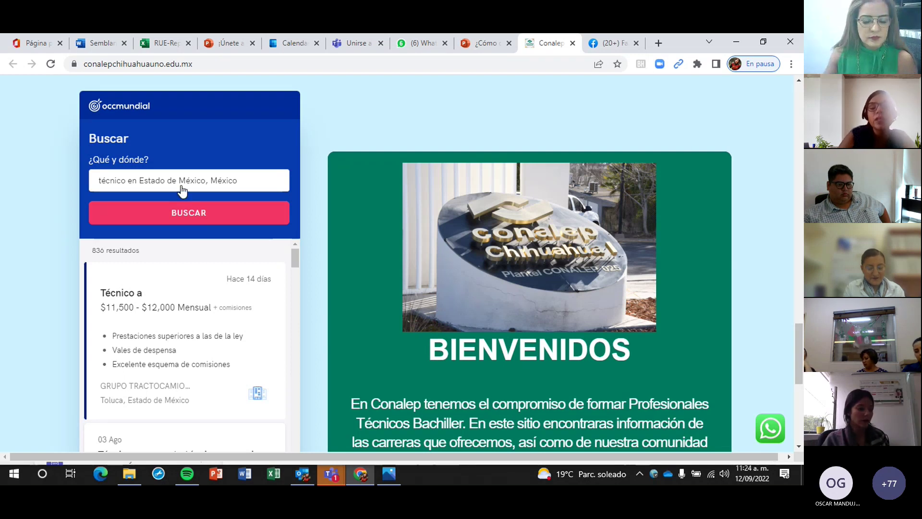
pyautogui.click(217, 392)
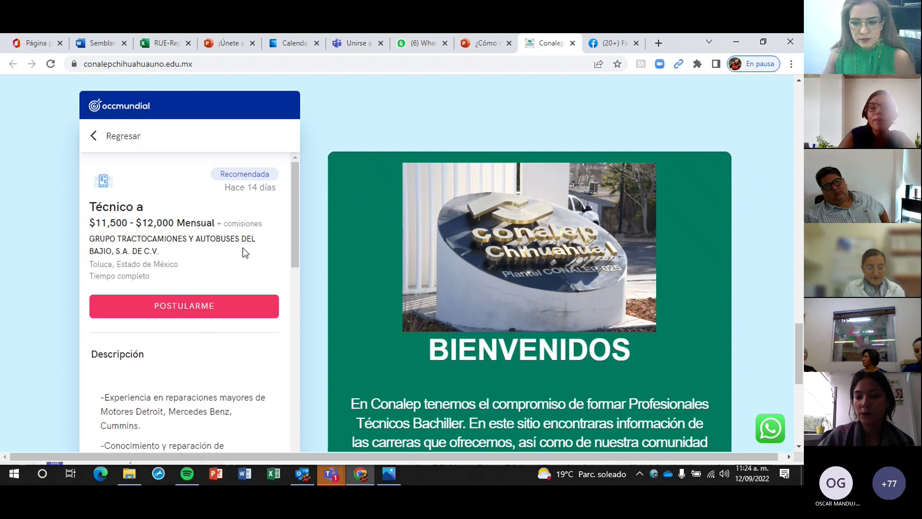
# - Apply to the vacancy through the new-account form and highlight jdwid=484 in the form's web address
pyautogui.click(214, 314)
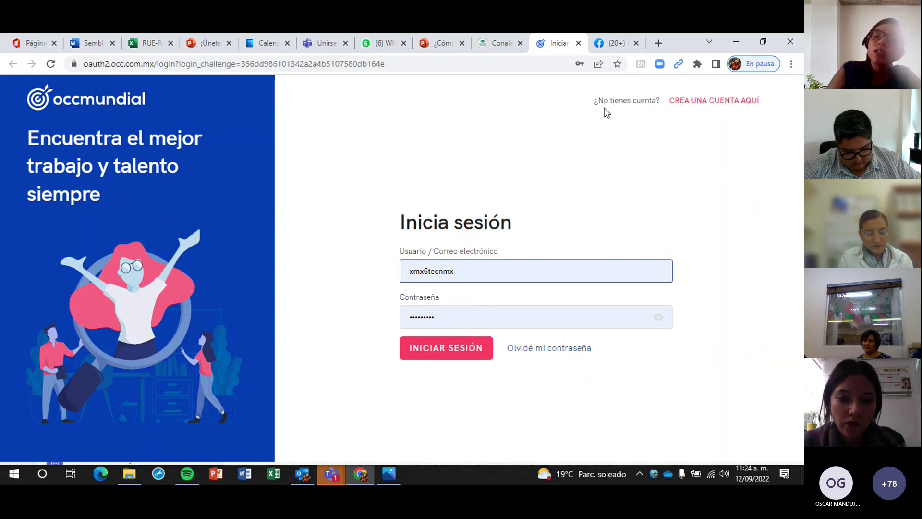
pyautogui.click(684, 107)
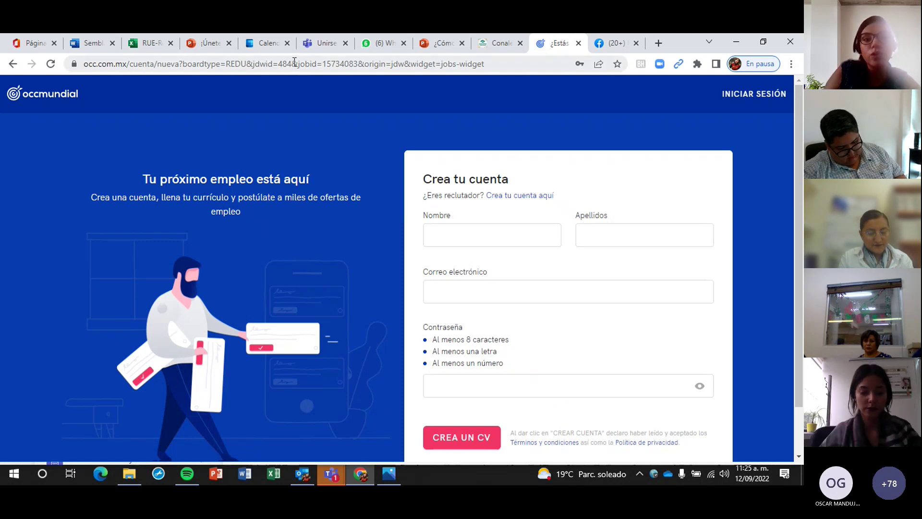
pyautogui.moveTo(295, 63); pyautogui.dragTo(253, 64)
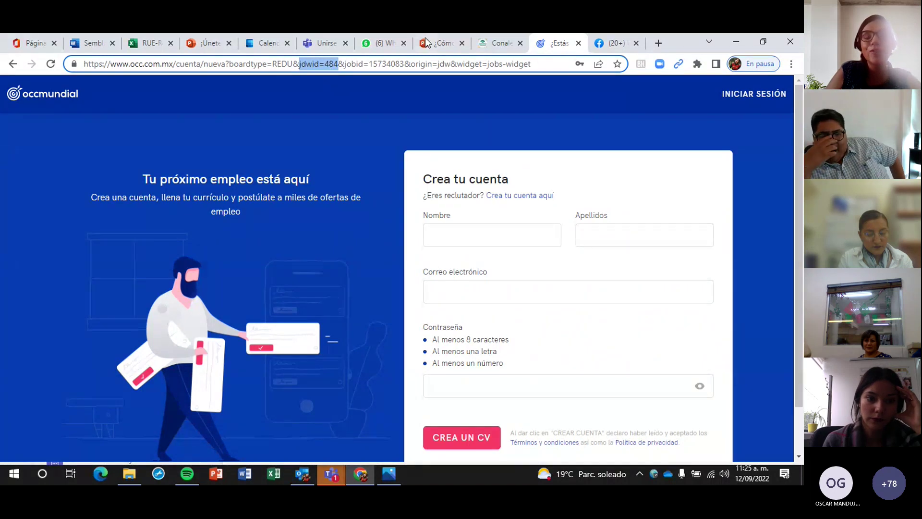
# - Switch to the PowerPoint presentation on organizing online employability workshops and start the slide show from slide 10
pyautogui.moveTo(431, 42)
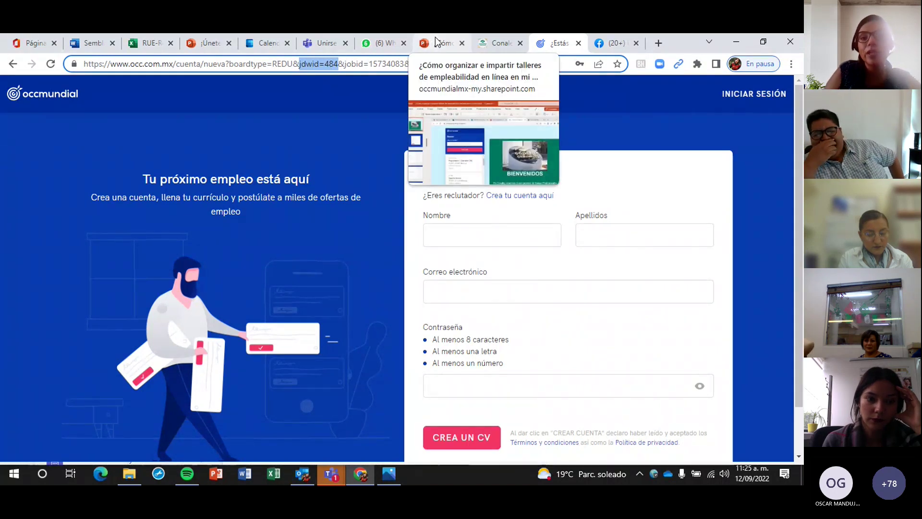
pyautogui.click(436, 42)
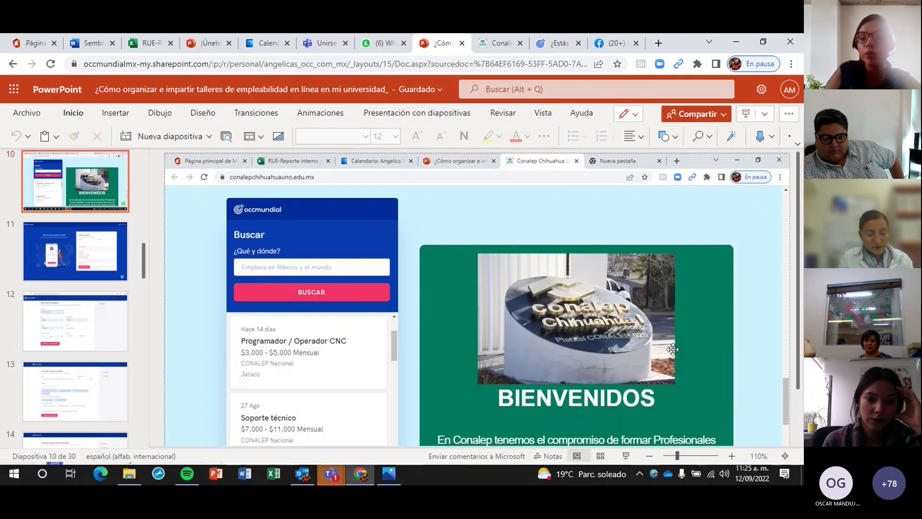
pyautogui.click(628, 457)
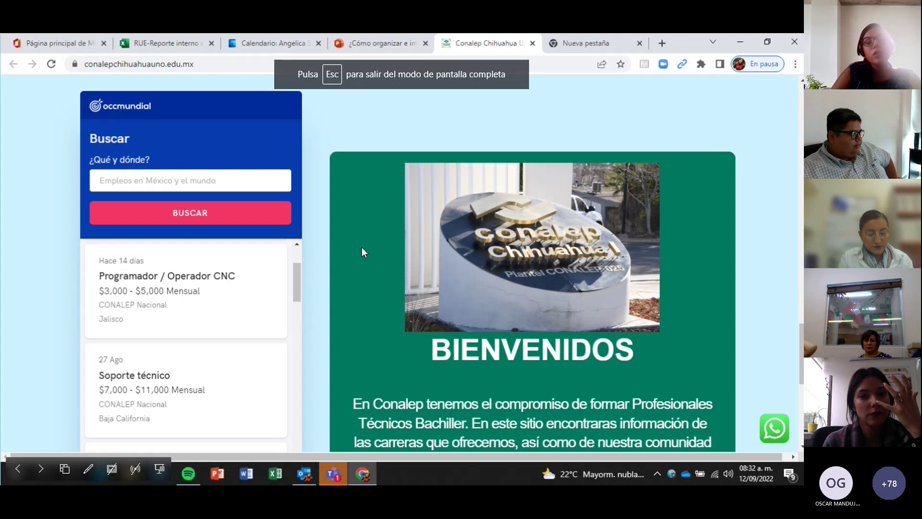
# - Advance the slide show through the account, profession, experience and education slides to the "Activa tu cuenta" slide
pyautogui.click(362, 251)
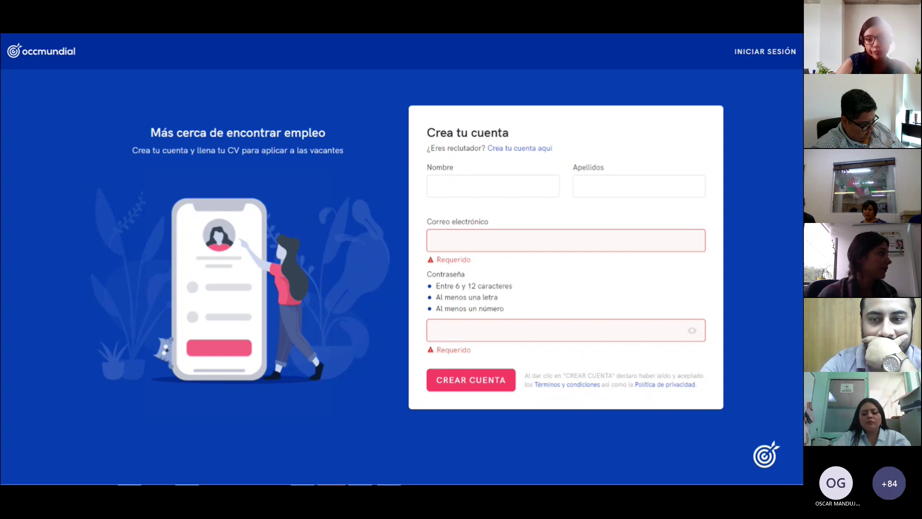
pyautogui.click(517, 435)
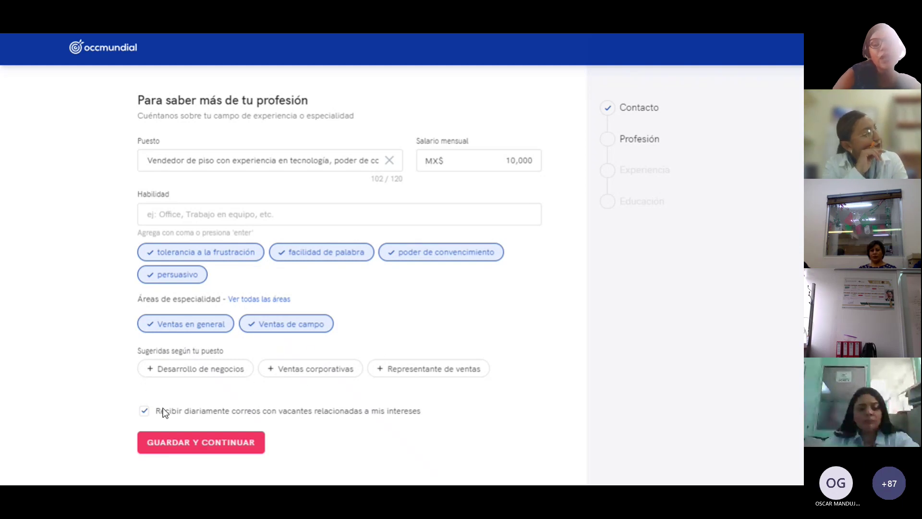
pyautogui.click(142, 409)
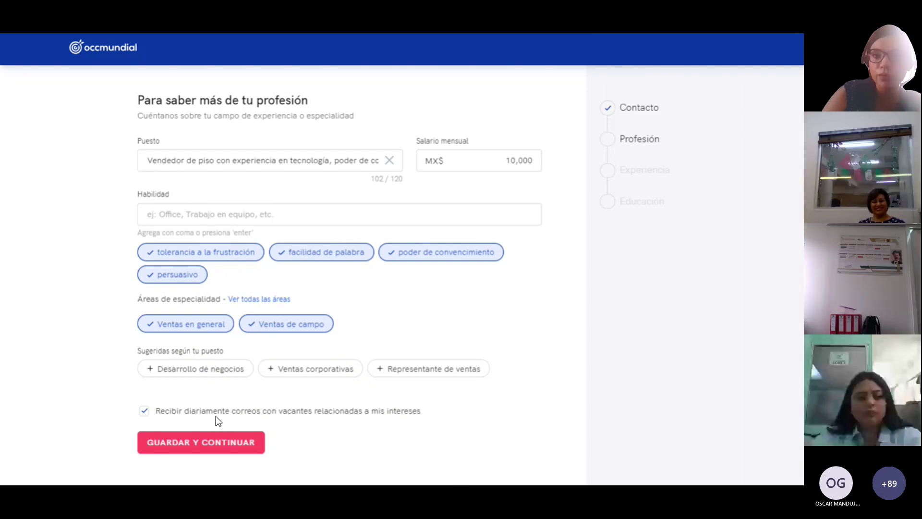
pyautogui.click(215, 450)
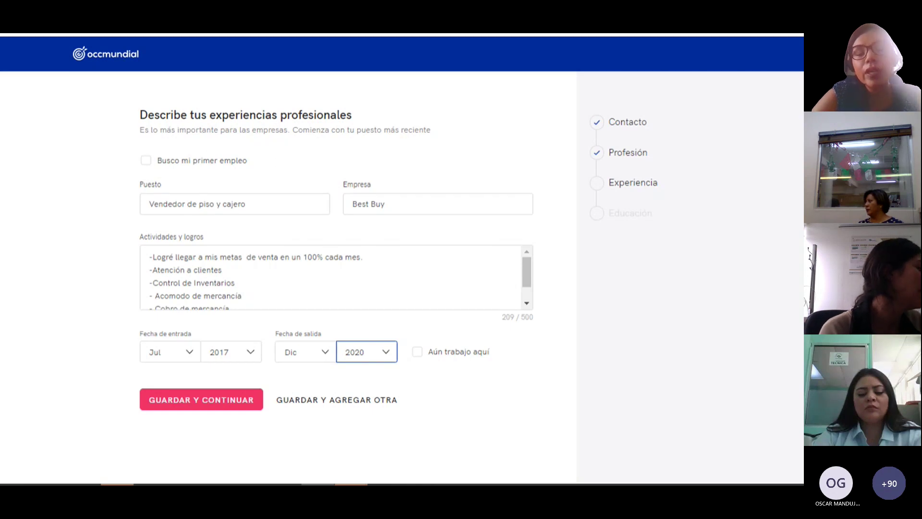
pyautogui.write('.')
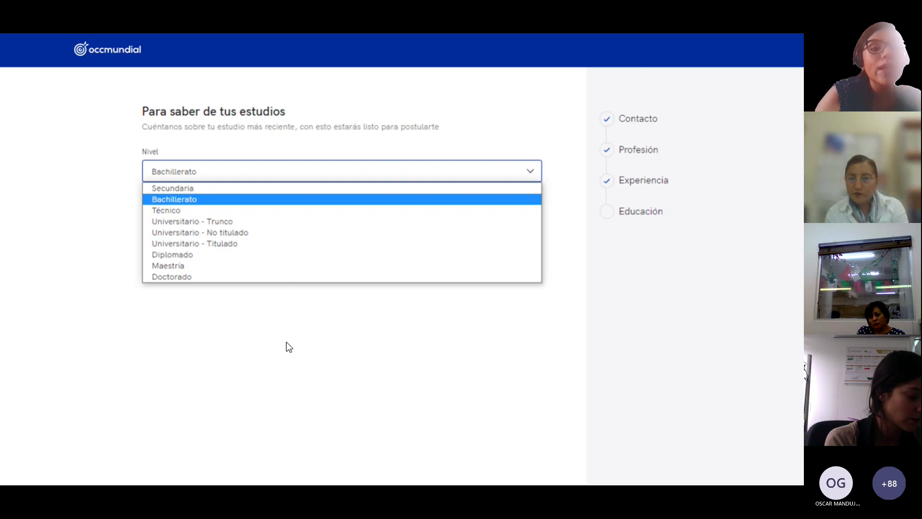
pyautogui.press('Right')
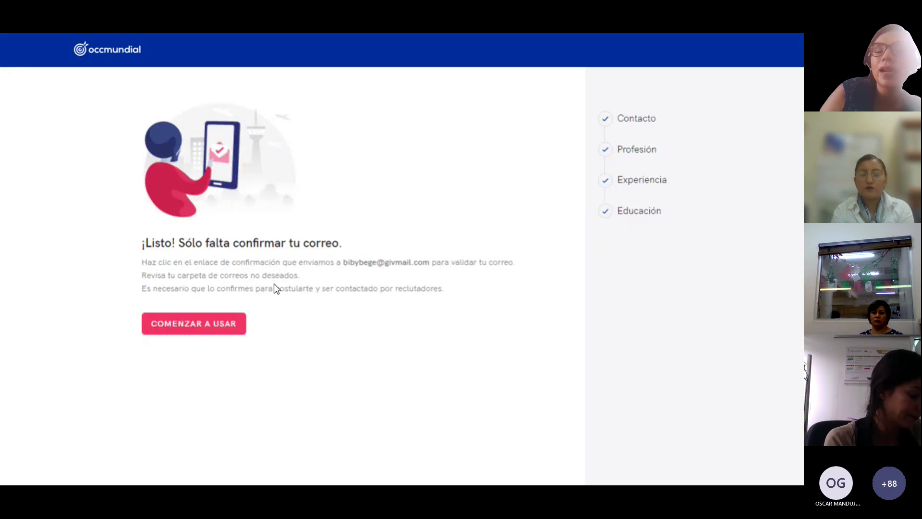
pyautogui.press('Right')
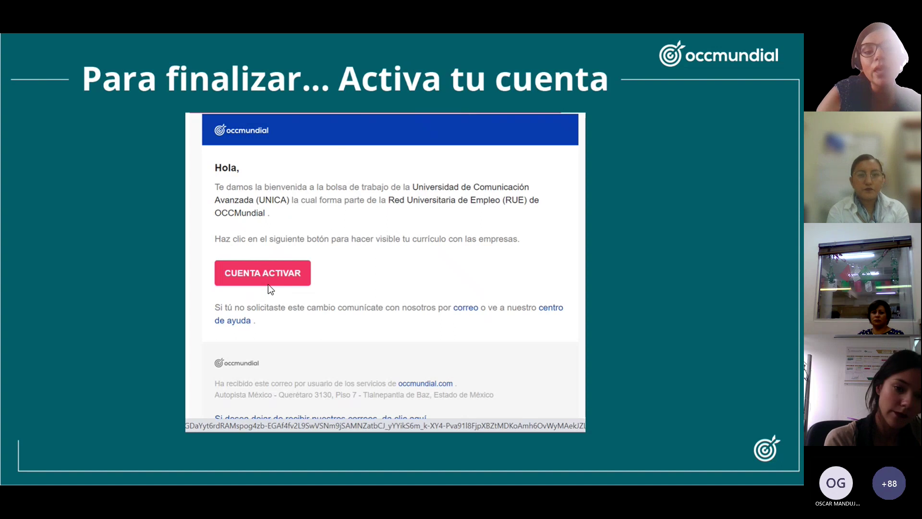
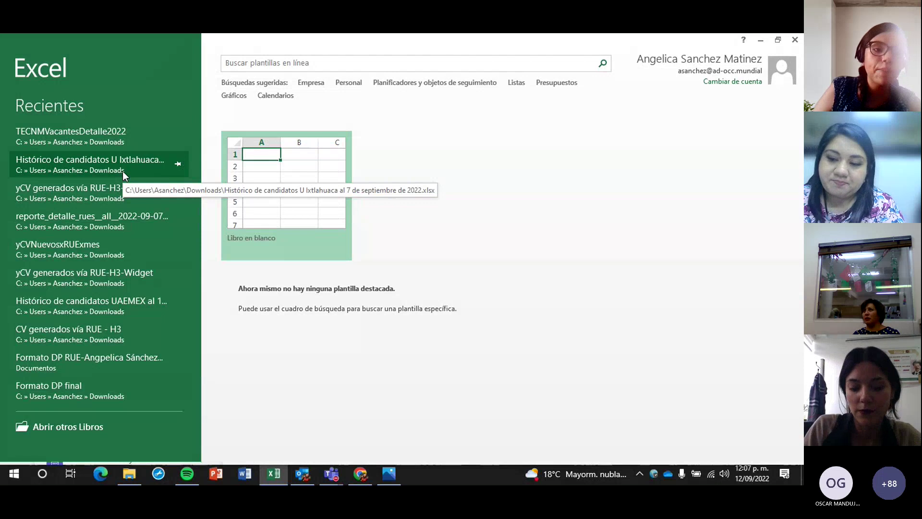
# - Open the TECNMVacantesDetalle2022 workbook in Excel and review the first vacancy on the Jun sheet, from ID Vacante through Proviene de
pyautogui.click(99, 140)
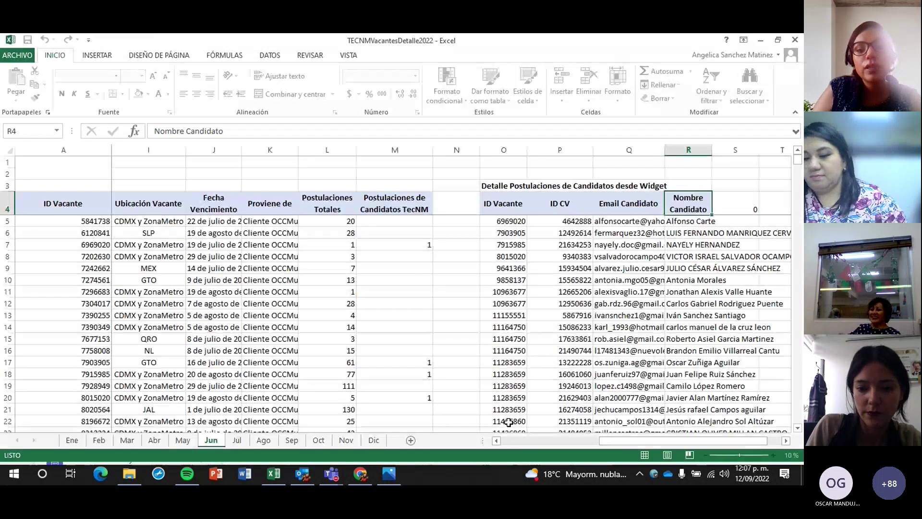
pyautogui.moveTo(599, 437); pyautogui.dragTo(500, 444)
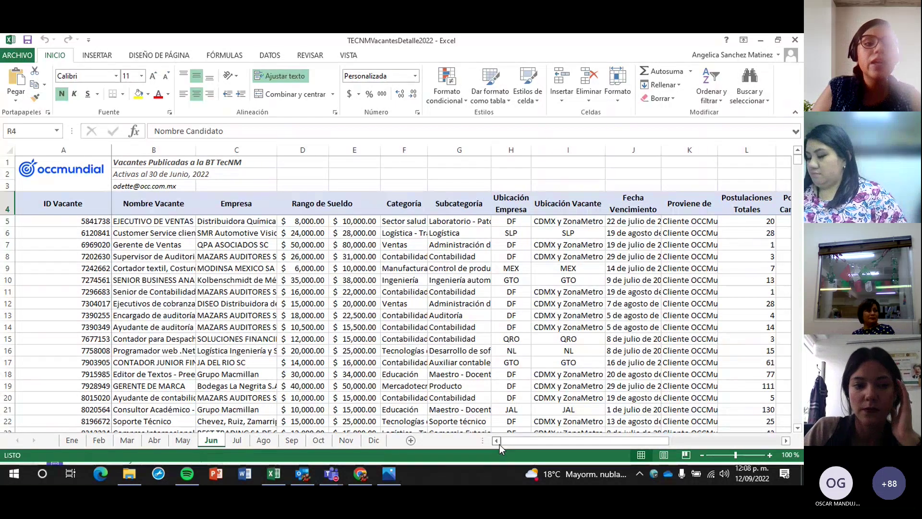
pyautogui.click(99, 223)
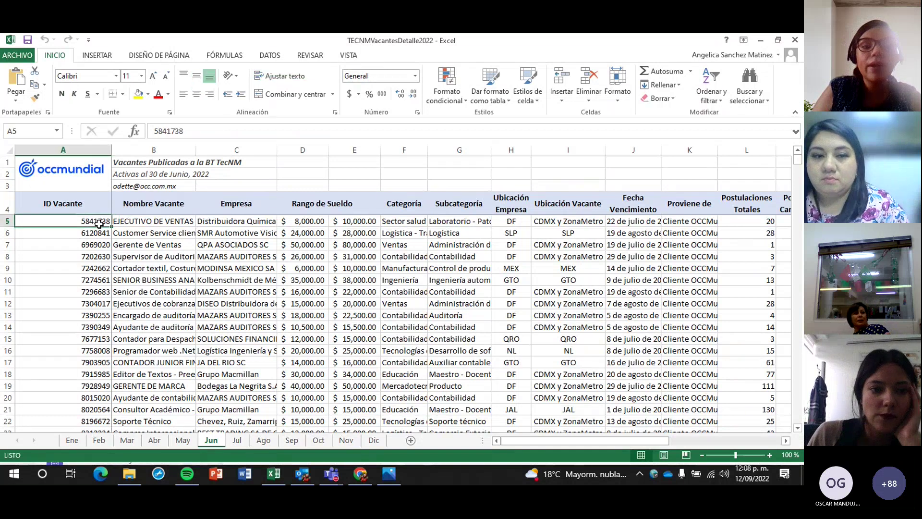
pyautogui.click(165, 221)
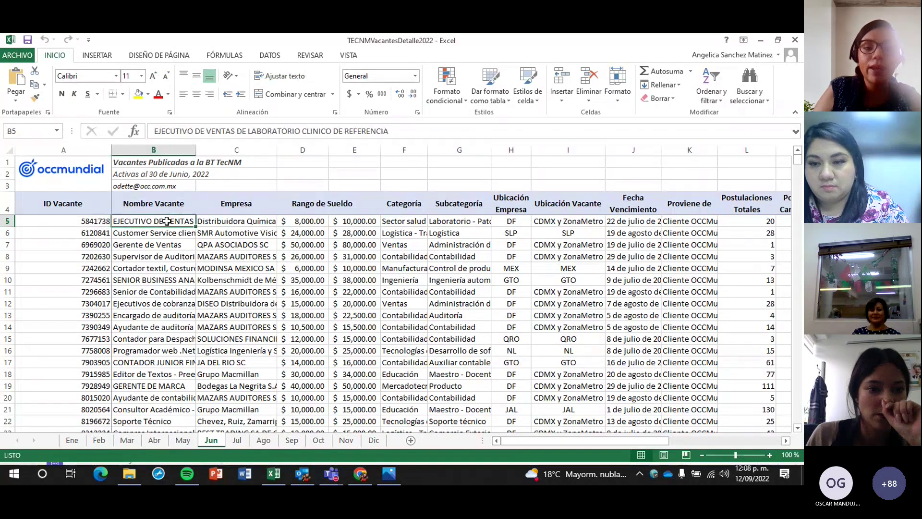
pyautogui.click(245, 224)
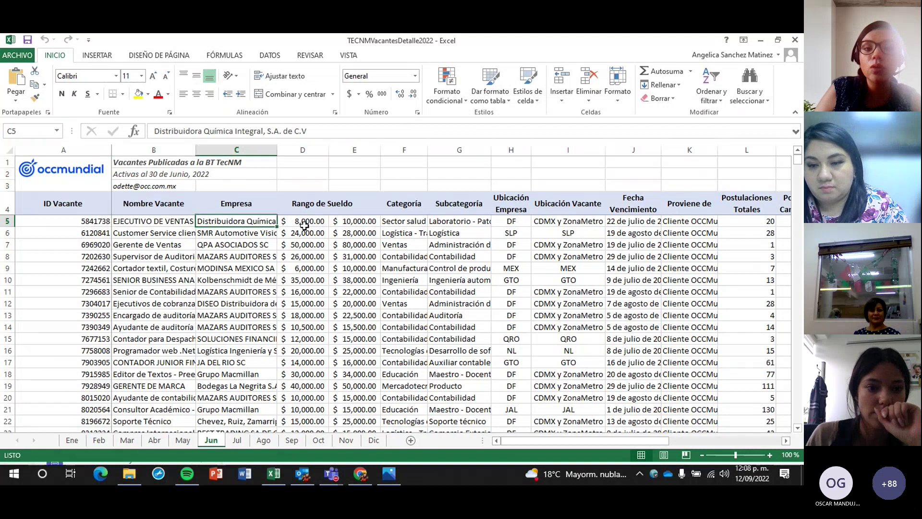
pyautogui.moveTo(305, 224); pyautogui.dragTo(388, 223)
pyautogui.click(406, 222)
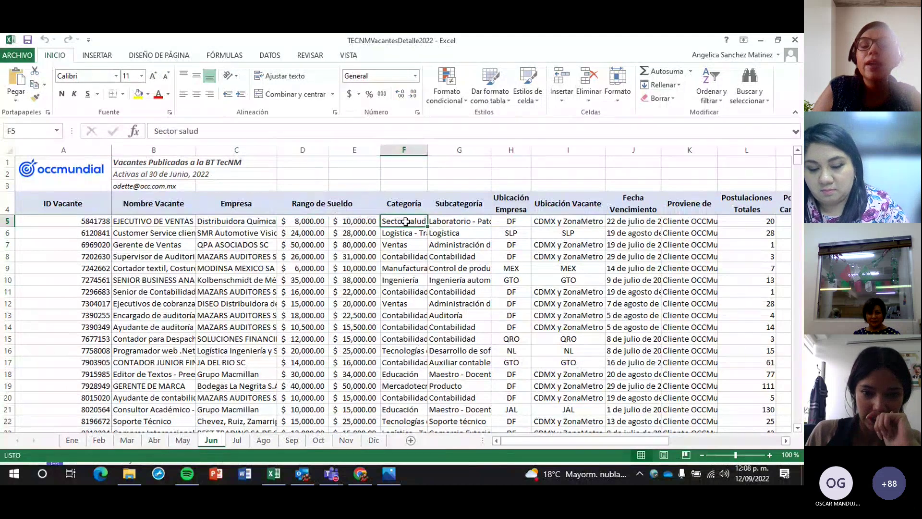
pyautogui.click(465, 224)
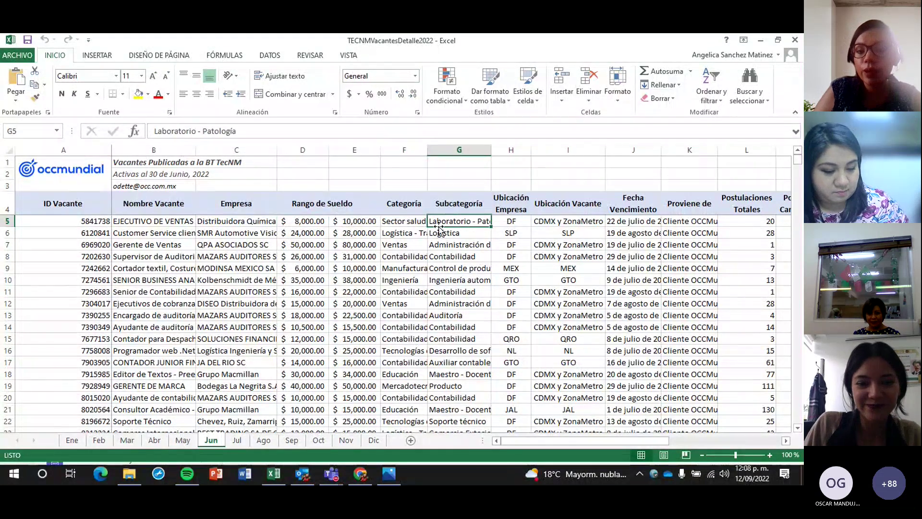
pyautogui.click(509, 224)
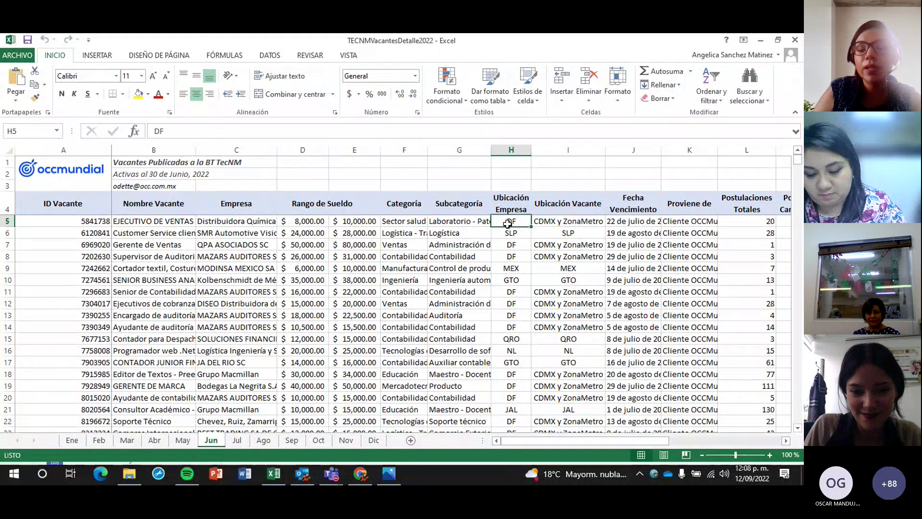
pyautogui.click(567, 222)
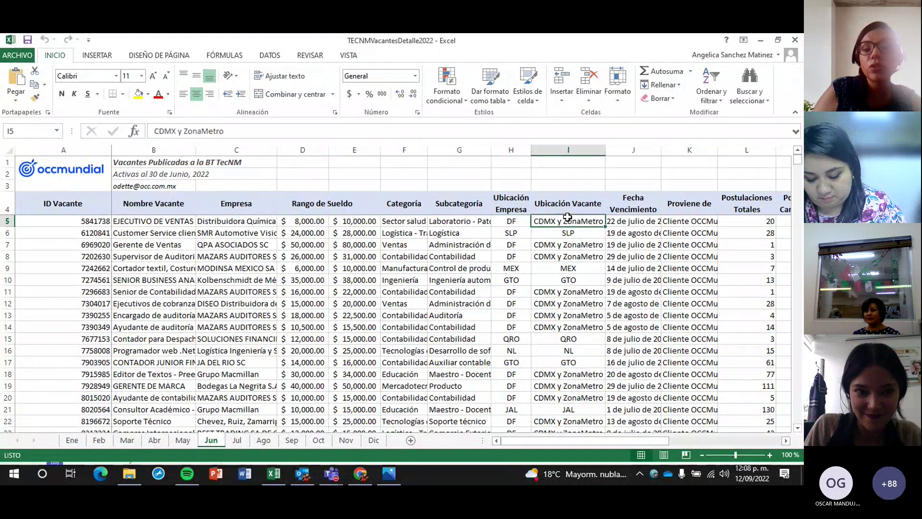
pyautogui.click(632, 222)
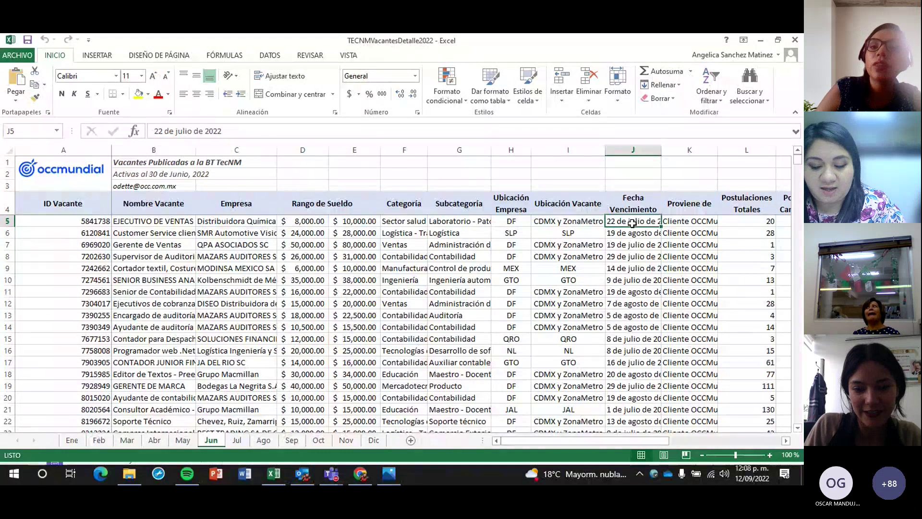
pyautogui.press('Right')
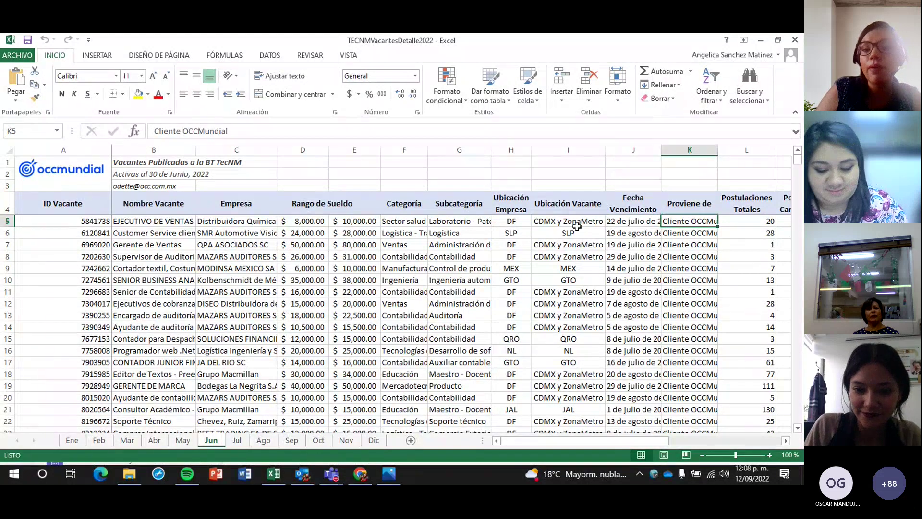
# - Compare the Postulaciones Totales and Postulaciones de Candidatos TecNM columns, checking the values in row 17
pyautogui.moveTo(529, 442); pyautogui.dragTo(598, 448)
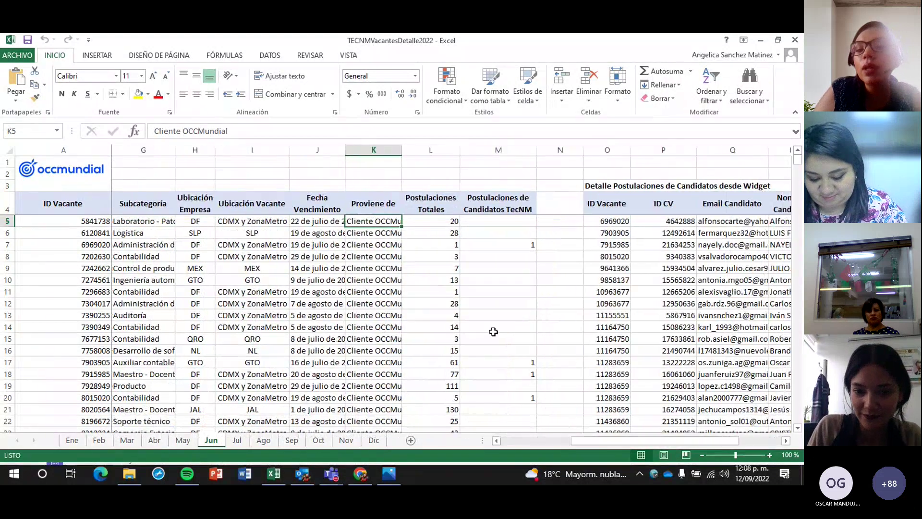
pyautogui.click(430, 222)
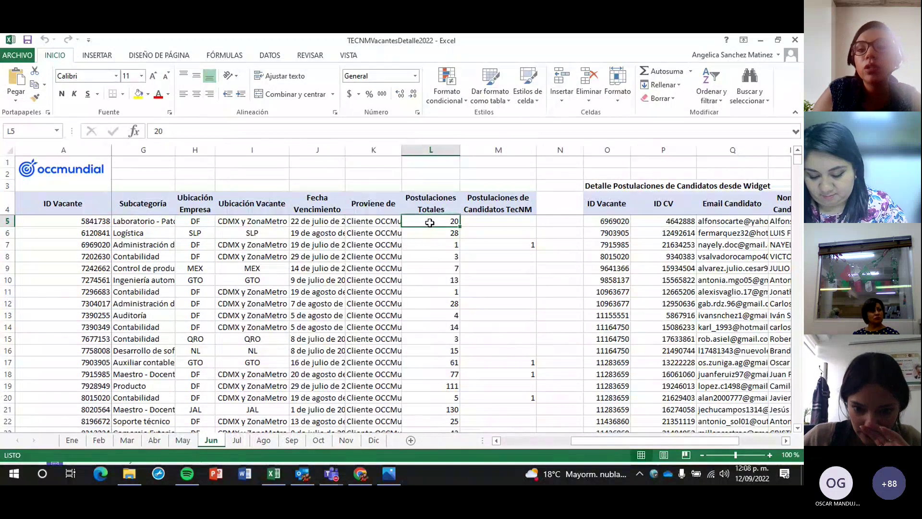
pyautogui.click(487, 232)
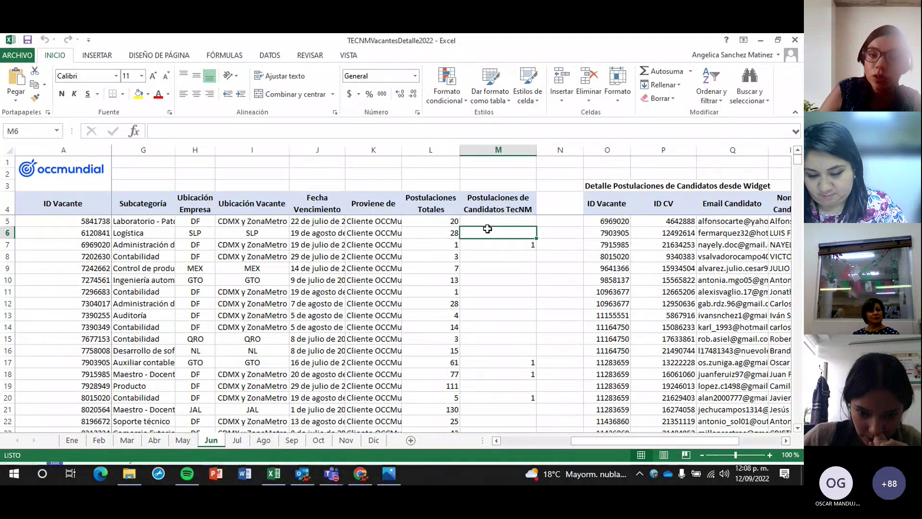
pyautogui.moveTo(599, 441); pyautogui.dragTo(641, 442)
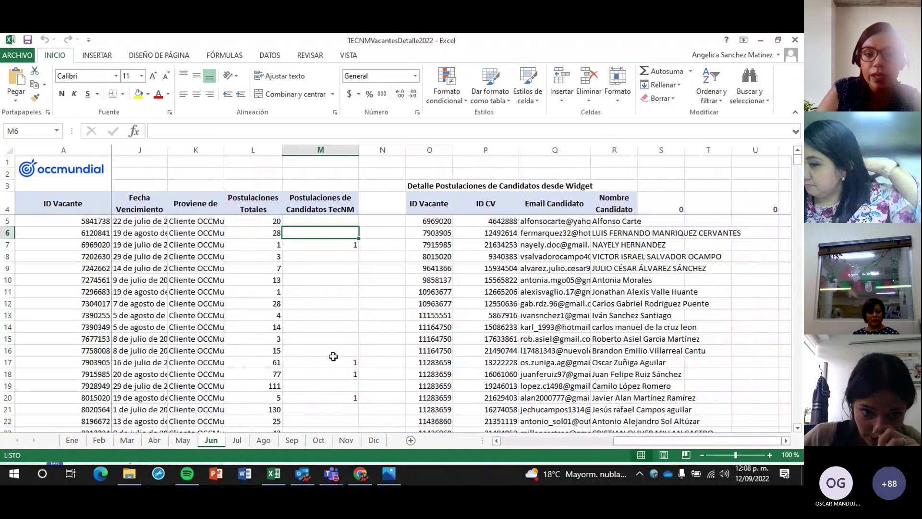
pyautogui.click(277, 363)
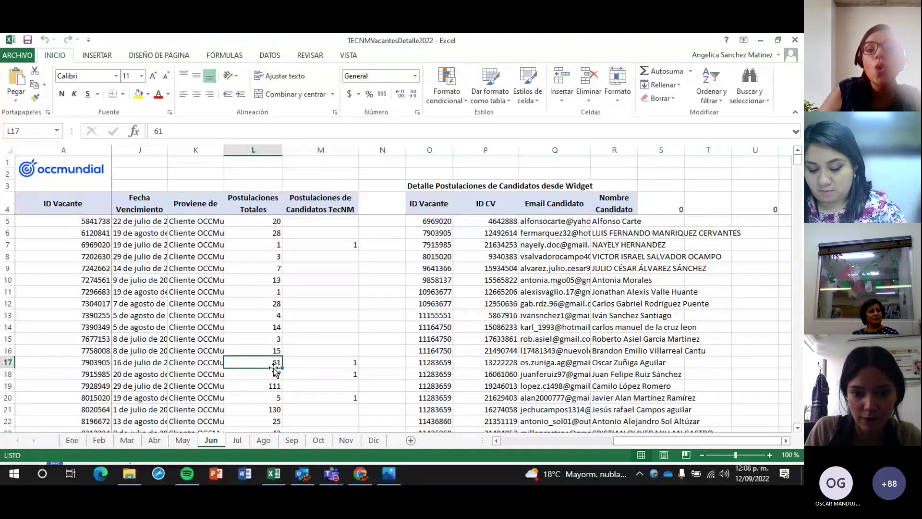
pyautogui.click(320, 365)
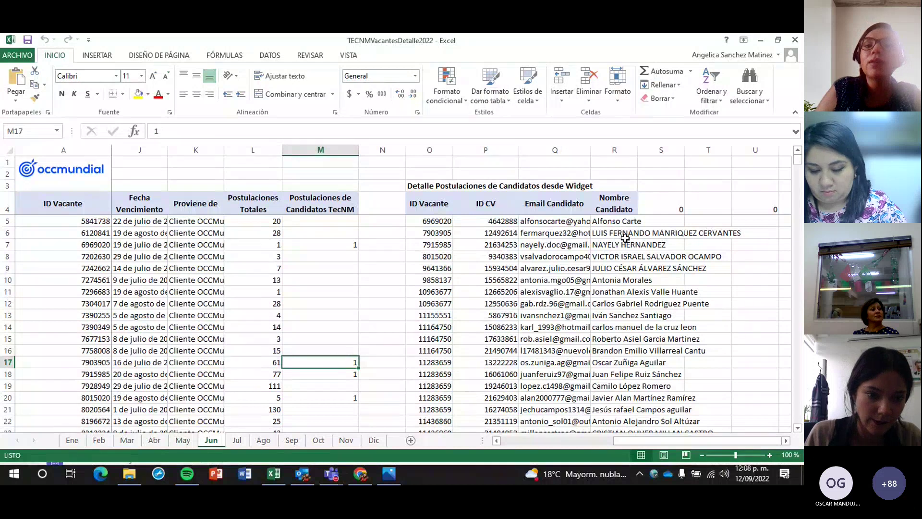
# - Review the Detalle Postulaciones de Candidatos desde Widget table, checking the vacancy ID, CV ID, e-mail and name fields of its first candidate
pyautogui.click(422, 187)
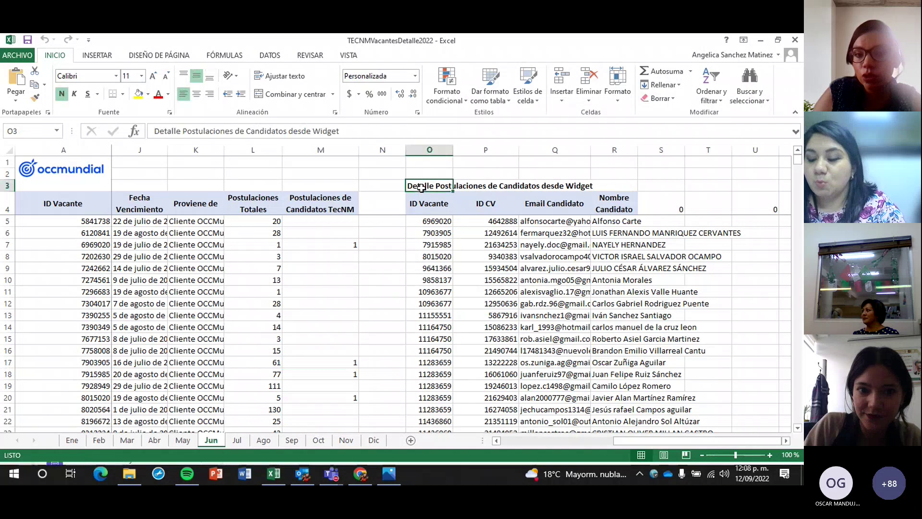
pyautogui.click(440, 225)
pyautogui.click(493, 224)
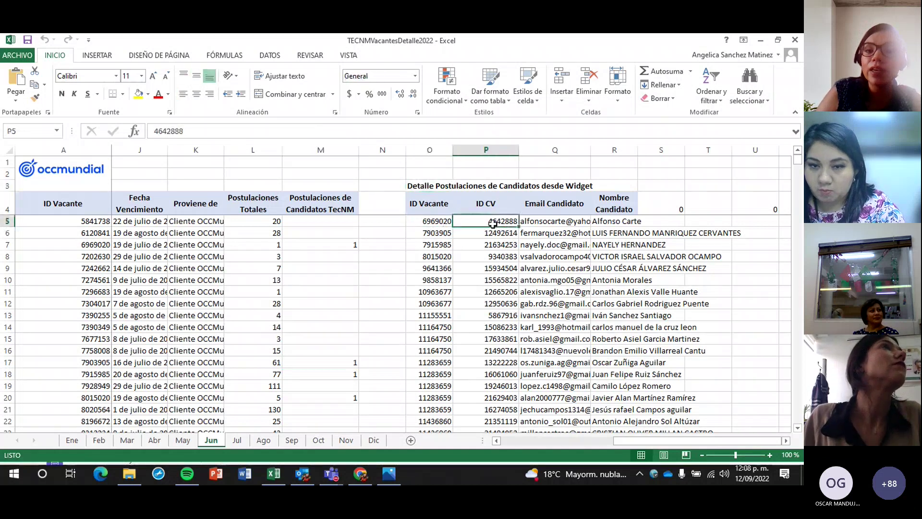
pyautogui.click(552, 223)
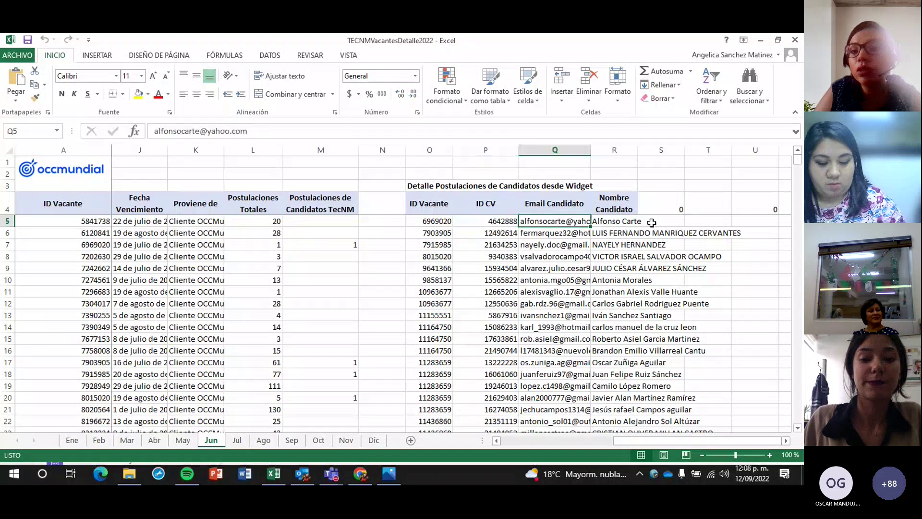
pyautogui.click(627, 225)
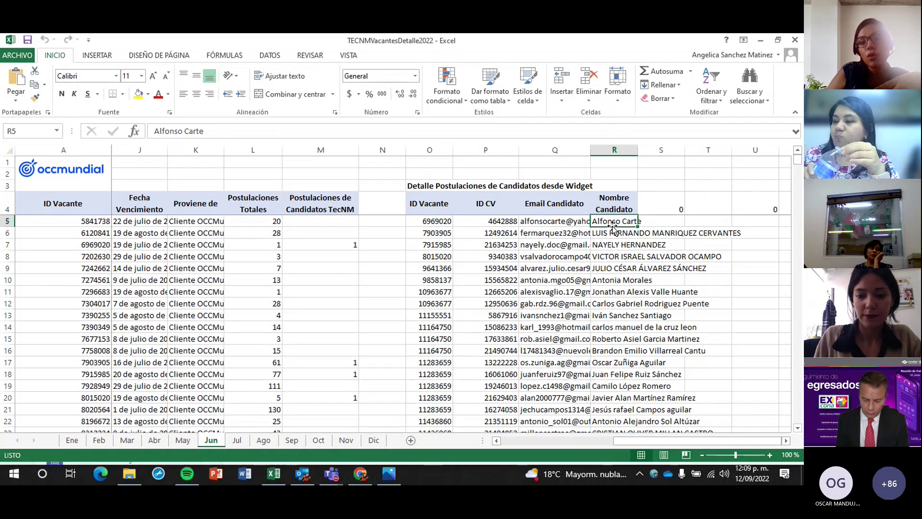
pyautogui.click(485, 204)
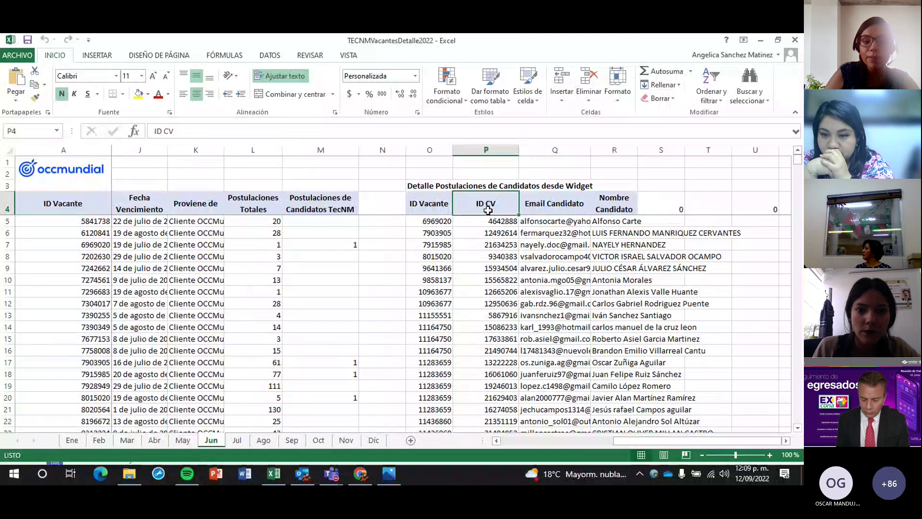
# - Save and close the TECNMVacantesDetalle2022 workbook and open the recent workbook Histórico de candidatos UAEMEX al 15 de agosto de 2022 in Excel
pyautogui.click(796, 41)
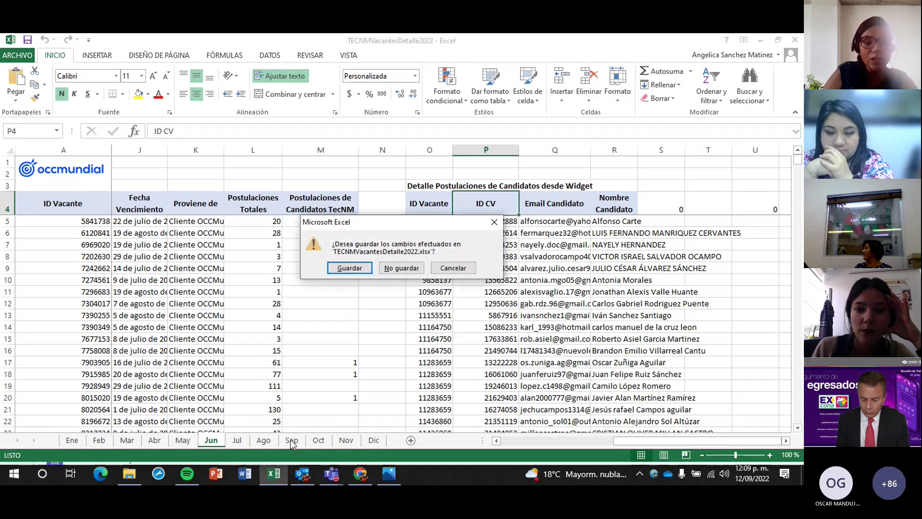
pyautogui.click(349, 268)
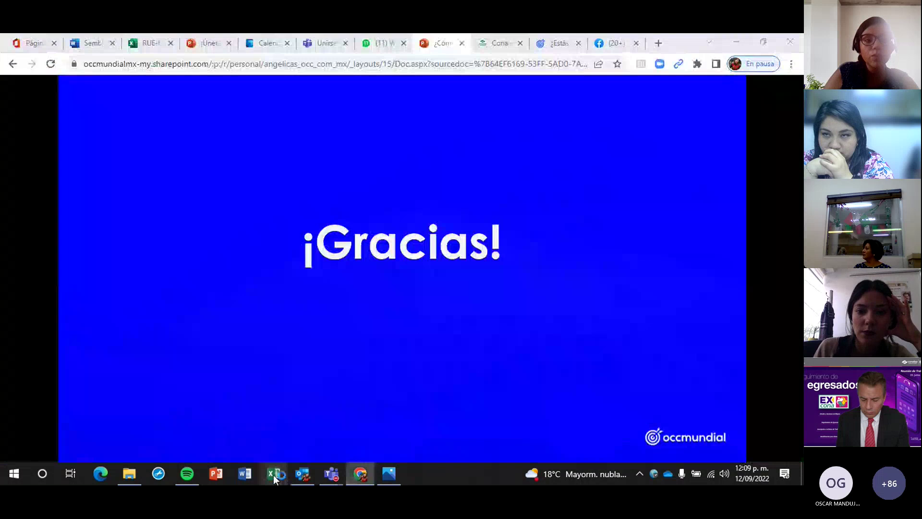
pyautogui.click(275, 475)
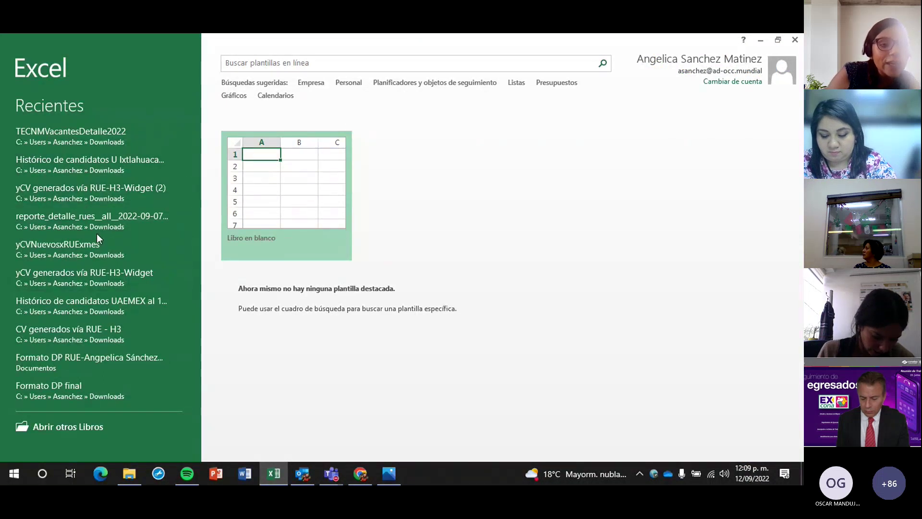
pyautogui.click(77, 262)
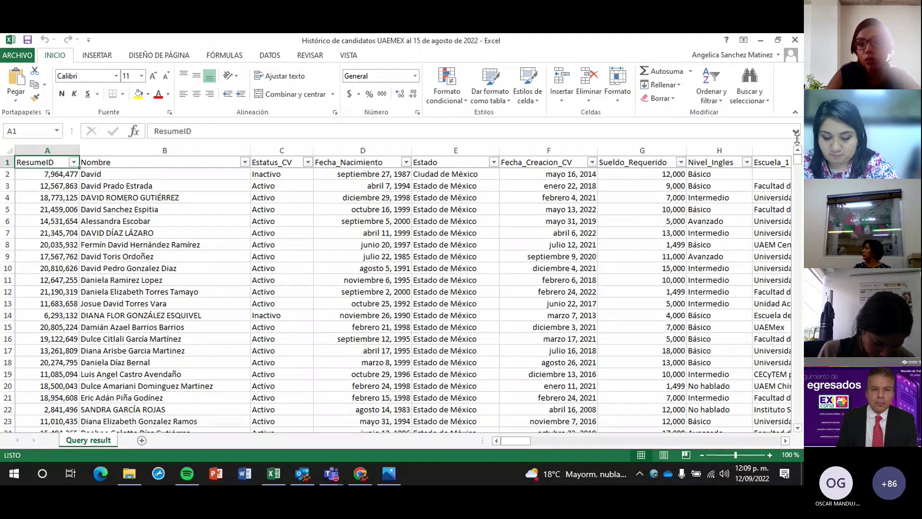
# - Examine the candidate history fields from ResumeID and Nombre through Fecha_Nacimiento, Estado, Fecha_Creacion_CV and Sueldo_Requerido, mainly along row 3
pyautogui.click(55, 174)
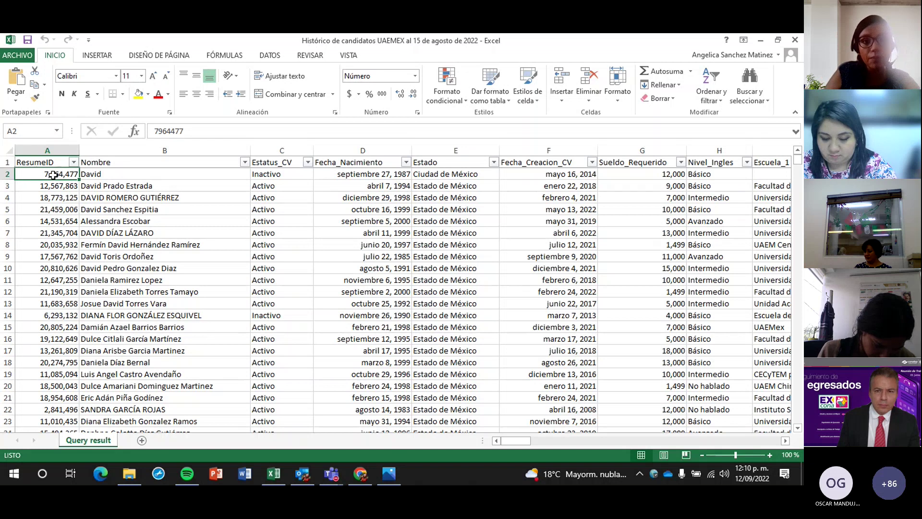
pyautogui.click(158, 179)
pyautogui.click(170, 184)
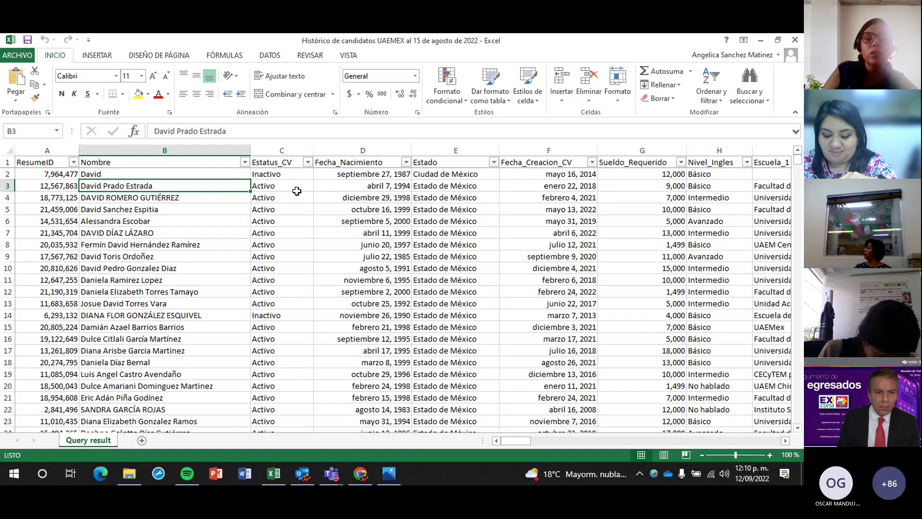
pyautogui.click(363, 189)
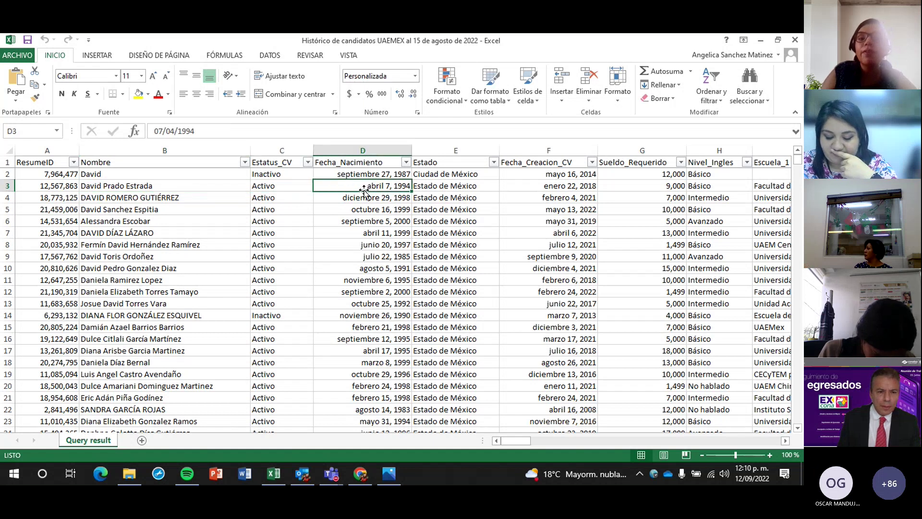
pyautogui.click(485, 188)
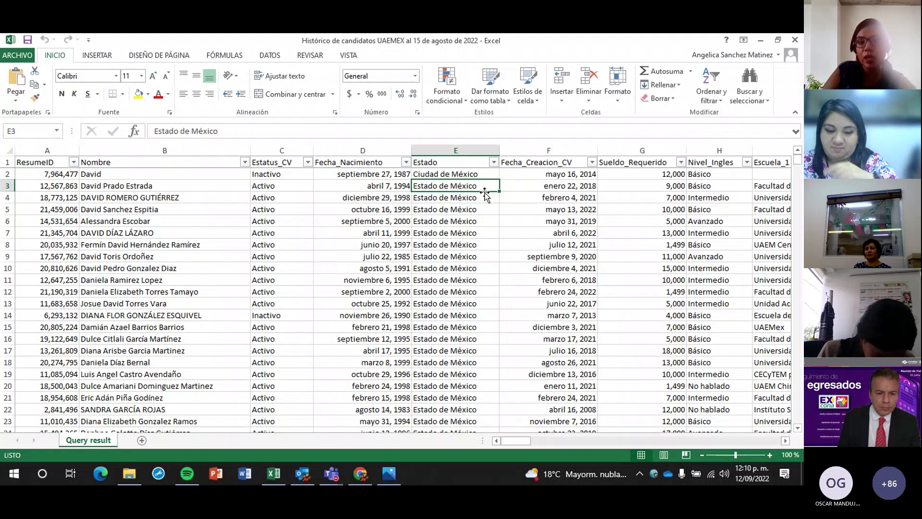
pyautogui.press('Right')
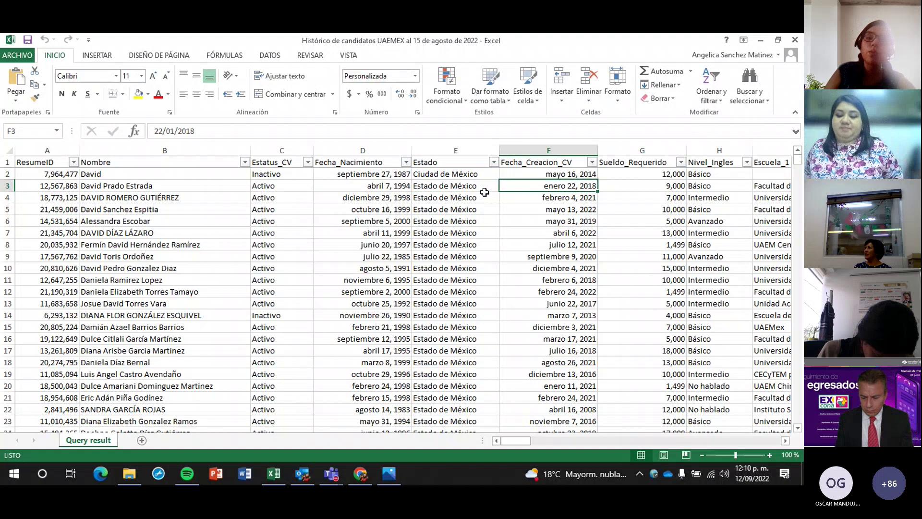
pyautogui.press('Right')
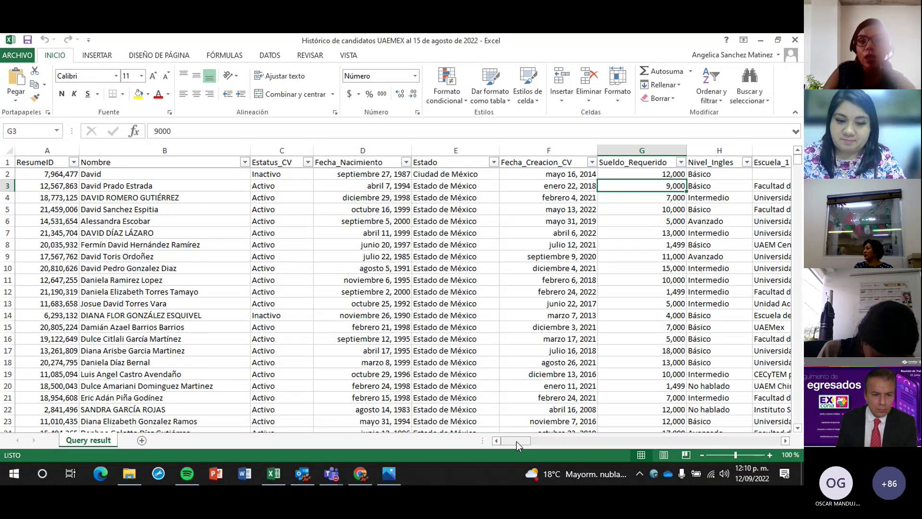
# - Examine the candidates' English level and school in the Nivel_Ingles and Escuela_1 columns
pyautogui.moveTo(517, 442); pyautogui.dragTo(547, 439)
pyautogui.click(322, 188)
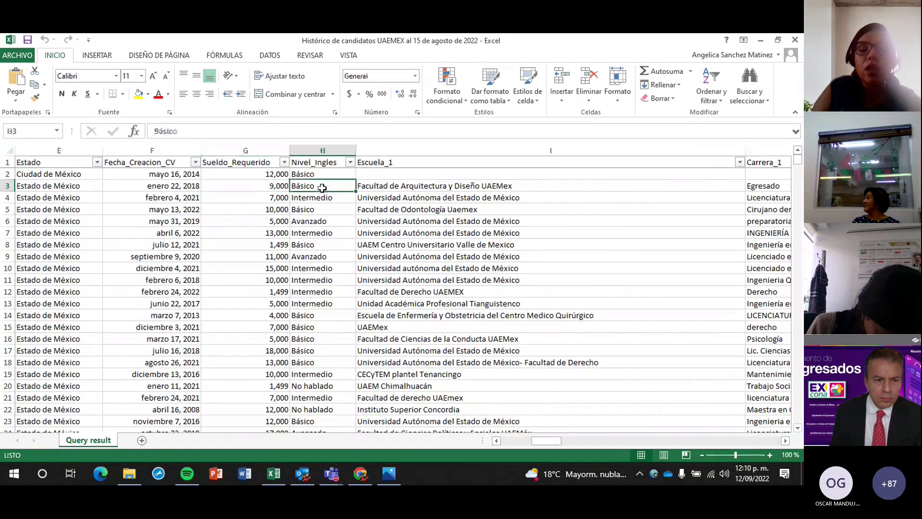
pyautogui.click(385, 194)
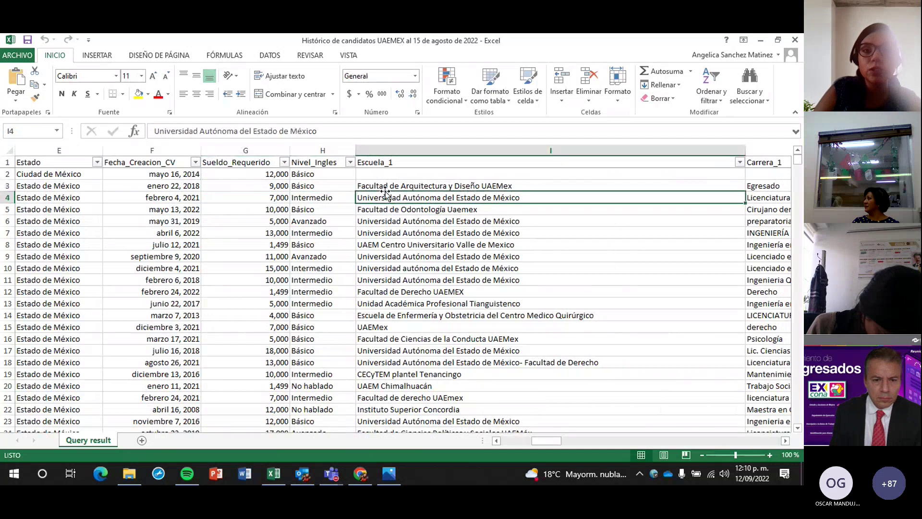